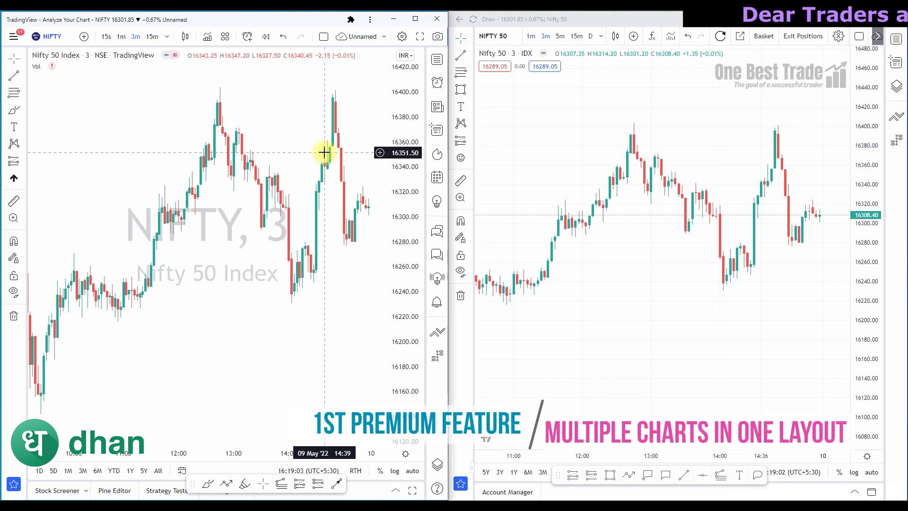
# Pick a multi-chart layout on the free TradingView chart, which brings up the upgrade prompt.
pyautogui.click(323, 38)
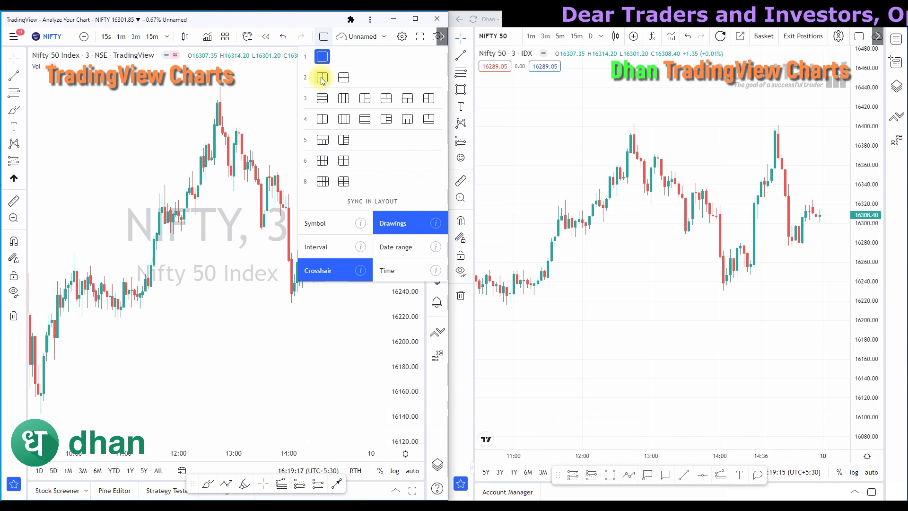
pyautogui.click(429, 98)
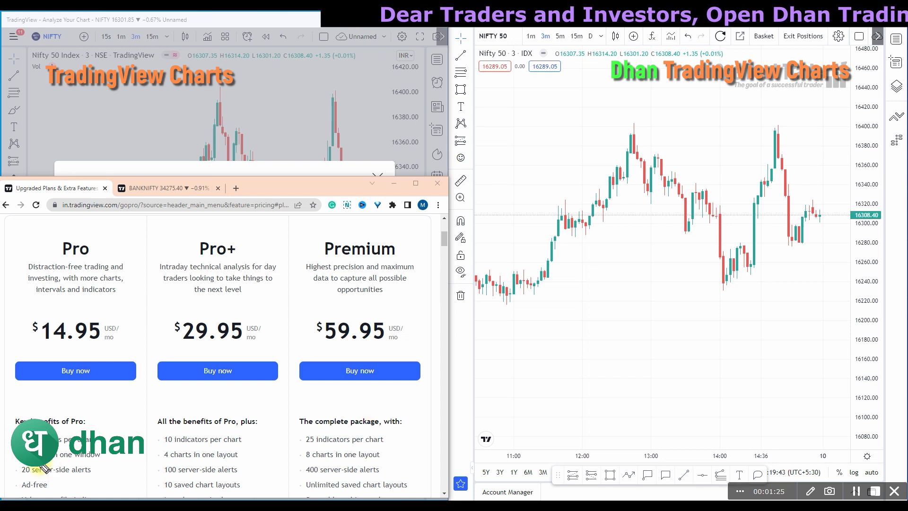
pyautogui.moveTo(35, 464); pyautogui.dragTo(90, 465)
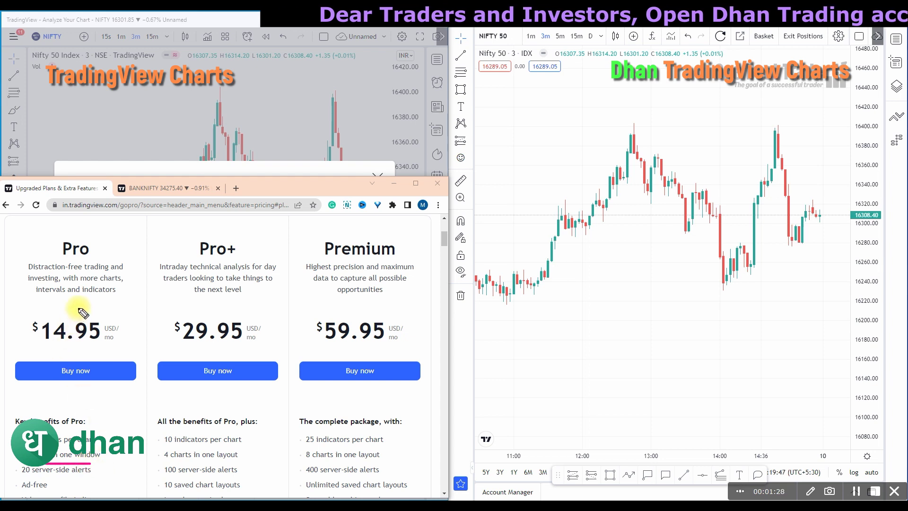
pyautogui.moveTo(79, 307)
pyautogui.mouseDown()
pyautogui.moveTo(37, 312)
pyautogui.moveTo(65, 363)
pyautogui.moveTo(115, 307)
pyautogui.moveTo(83, 306)
pyautogui.mouseUp()
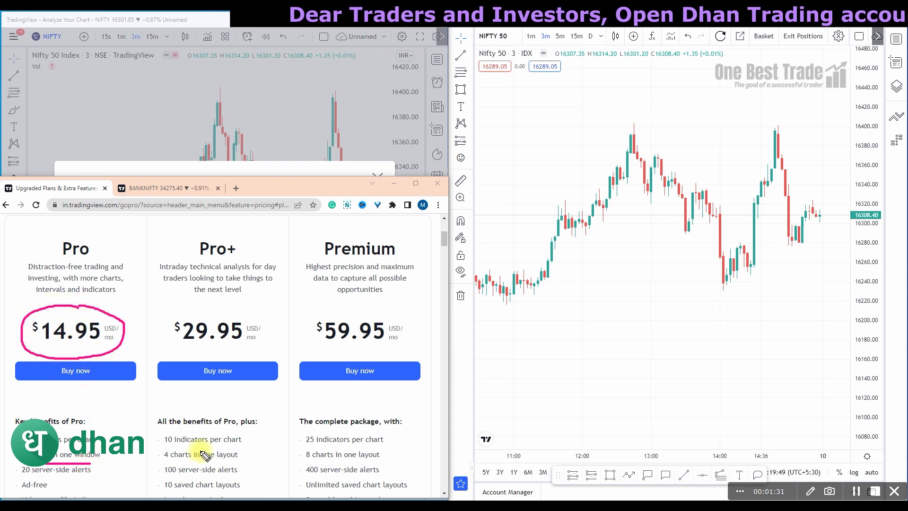
pyautogui.moveTo(173, 460); pyautogui.dragTo(226, 457)
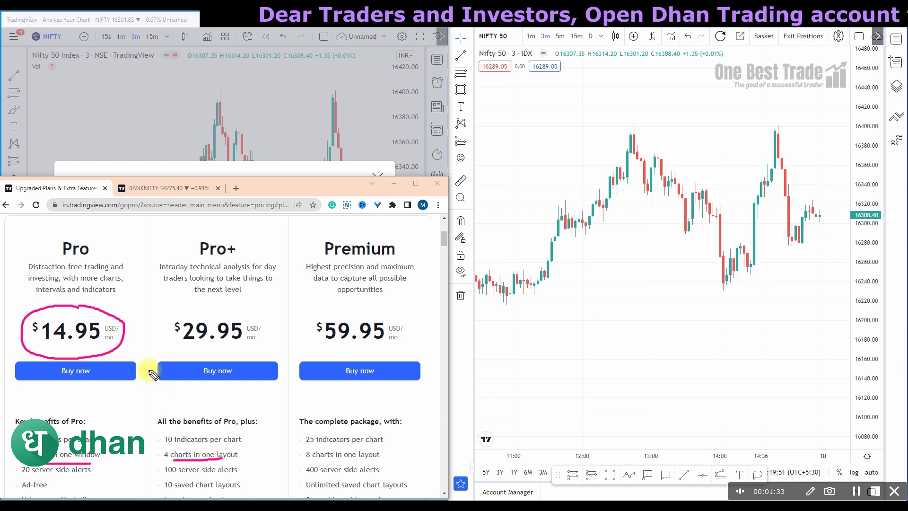
pyautogui.moveTo(197, 305)
pyautogui.mouseDown()
pyautogui.moveTo(176, 342)
pyautogui.moveTo(265, 307)
pyautogui.moveTo(186, 305)
pyautogui.mouseUp()
pyautogui.moveTo(311, 458); pyautogui.dragTo(370, 459)
pyautogui.moveTo(318, 304)
pyautogui.mouseDown()
pyautogui.moveTo(397, 334)
pyautogui.moveTo(349, 303)
pyautogui.moveTo(317, 301)
pyautogui.mouseUp()
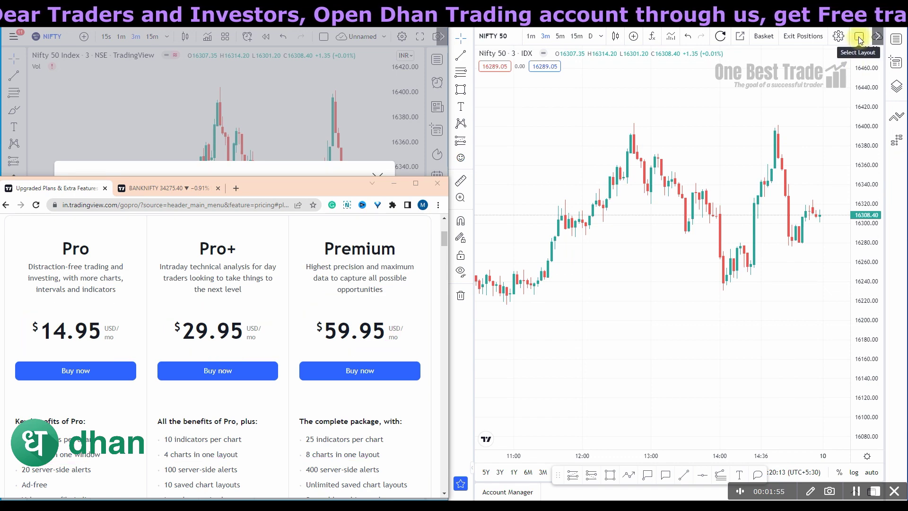
# Maximize the Dhan chart window and choose the three-chart layout with one large right pane.
pyautogui.click(859, 37)
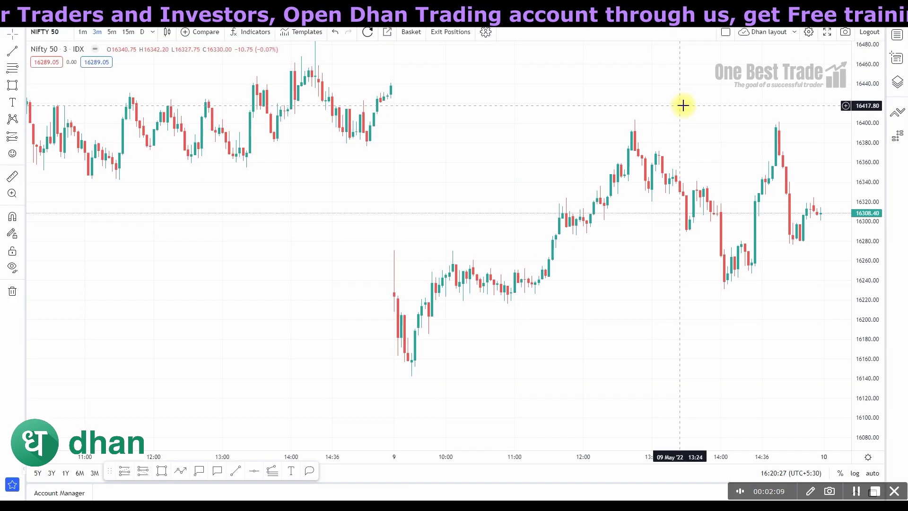
pyautogui.click(726, 33)
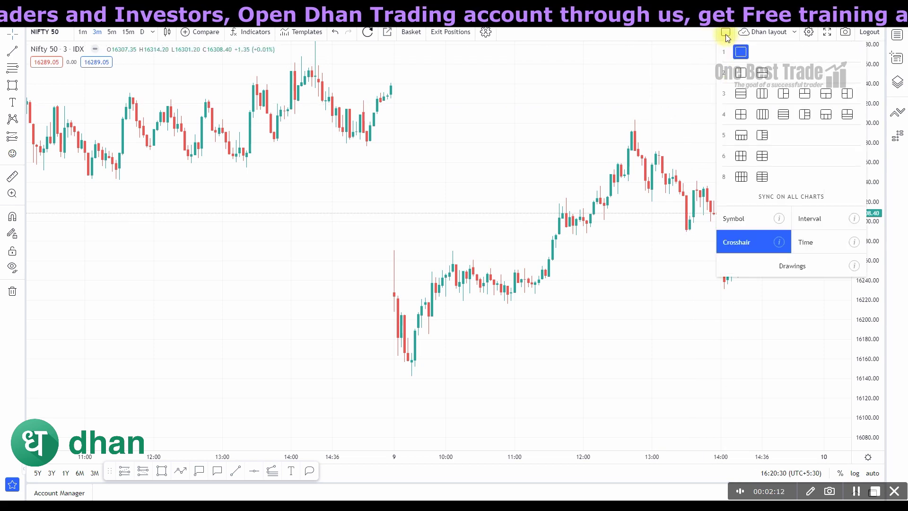
pyautogui.click(847, 95)
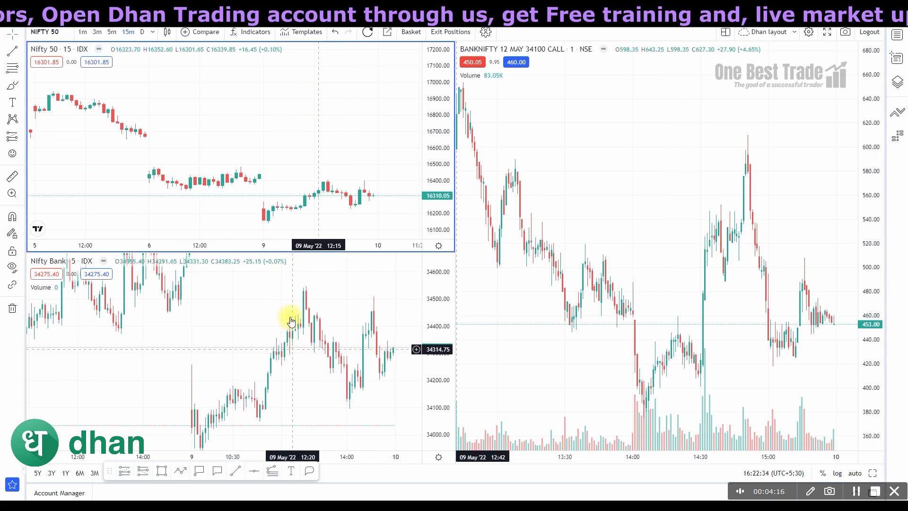
# Set Nifty 50 to 15m, Nifty Bank to 5m and the BANKNIFTY call to 1m.
pyautogui.click(276, 310)
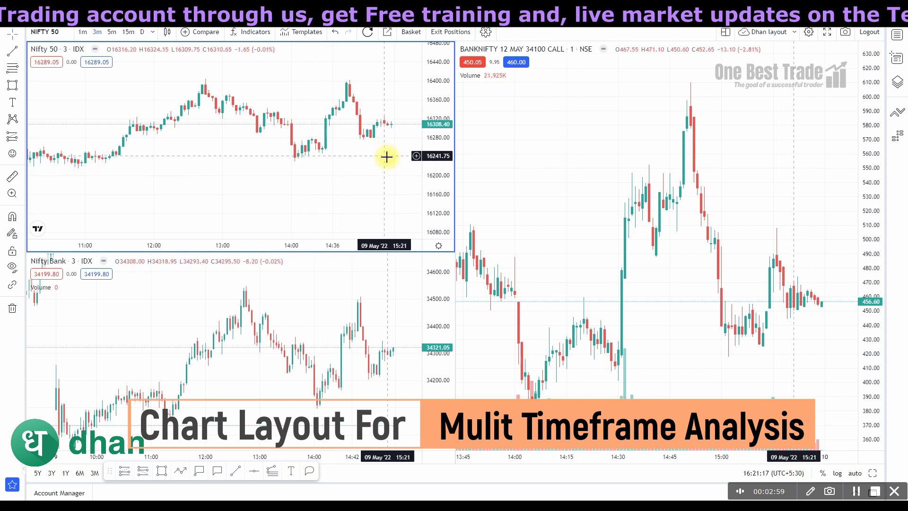
pyautogui.click(128, 31)
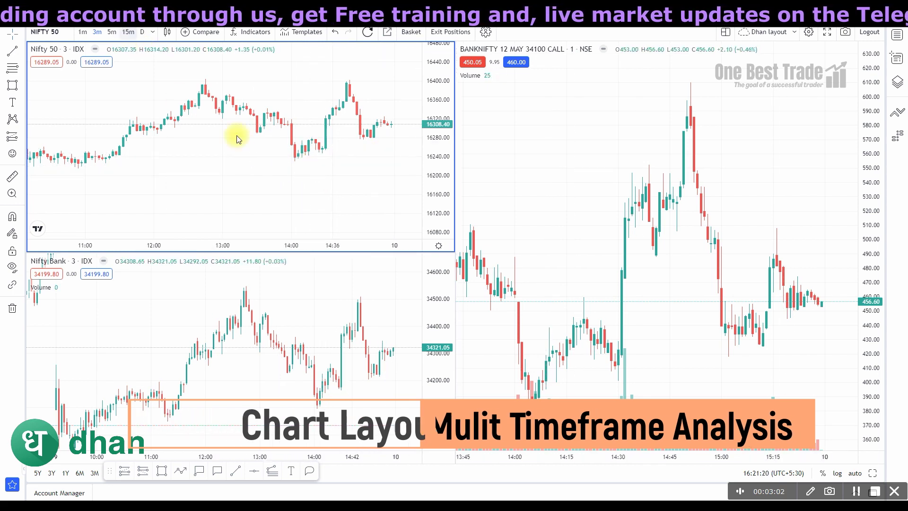
pyautogui.click(328, 342)
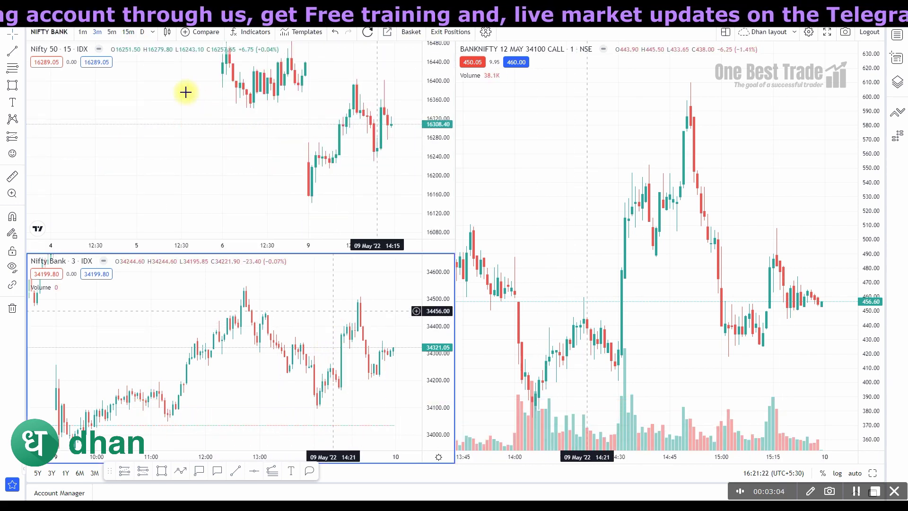
pyautogui.click(112, 32)
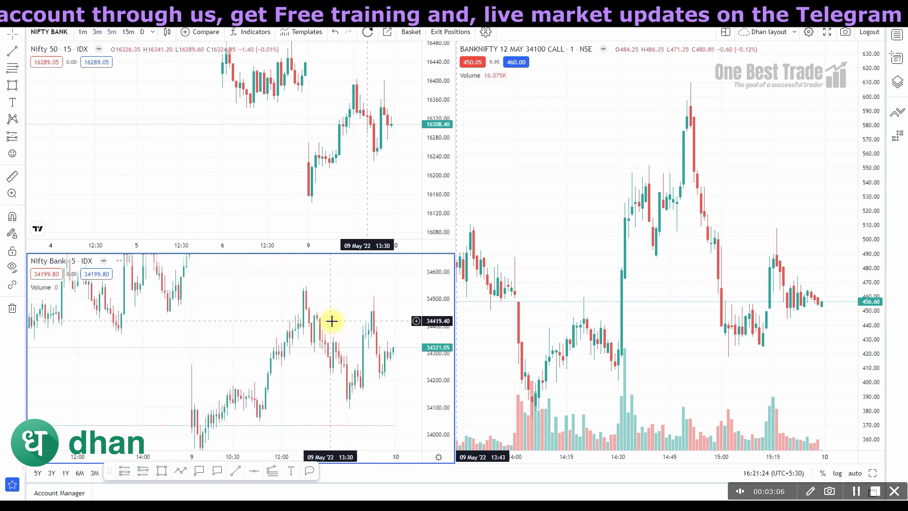
pyautogui.click(589, 204)
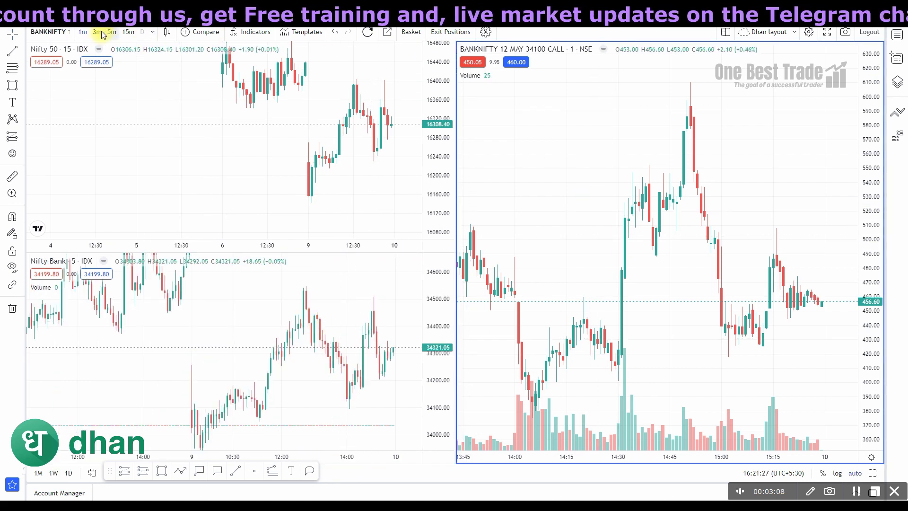
pyautogui.click(84, 32)
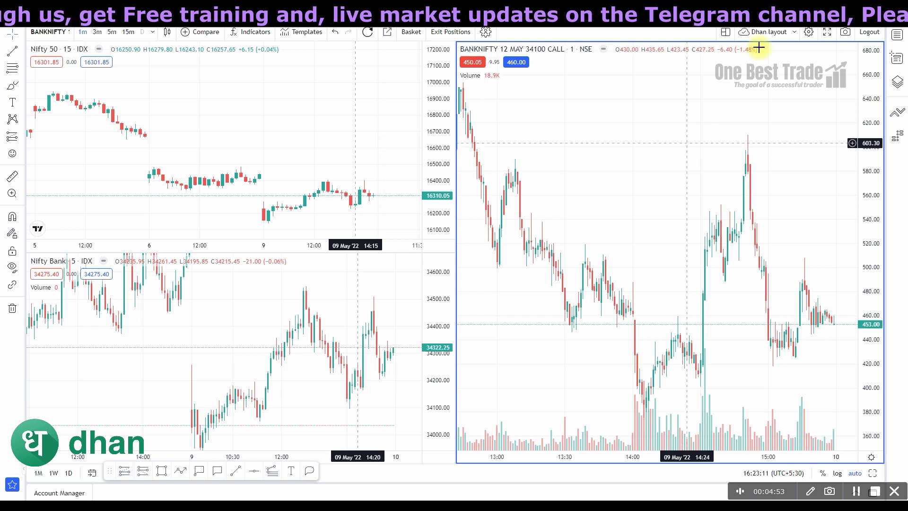
# Switch Dhan to the 2x2 four-chart layout and activate each pane in turn.
pyautogui.click(725, 31)
pyautogui.click(741, 115)
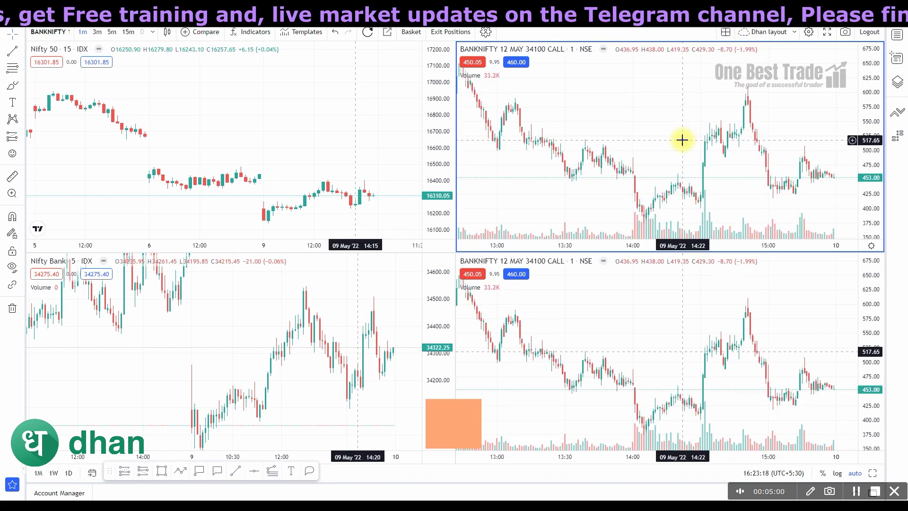
pyautogui.click(329, 129)
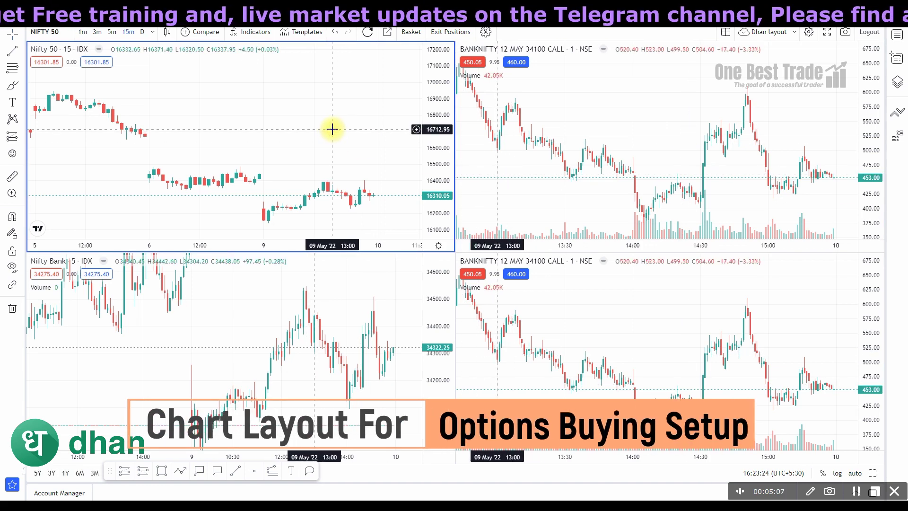
pyautogui.click(323, 313)
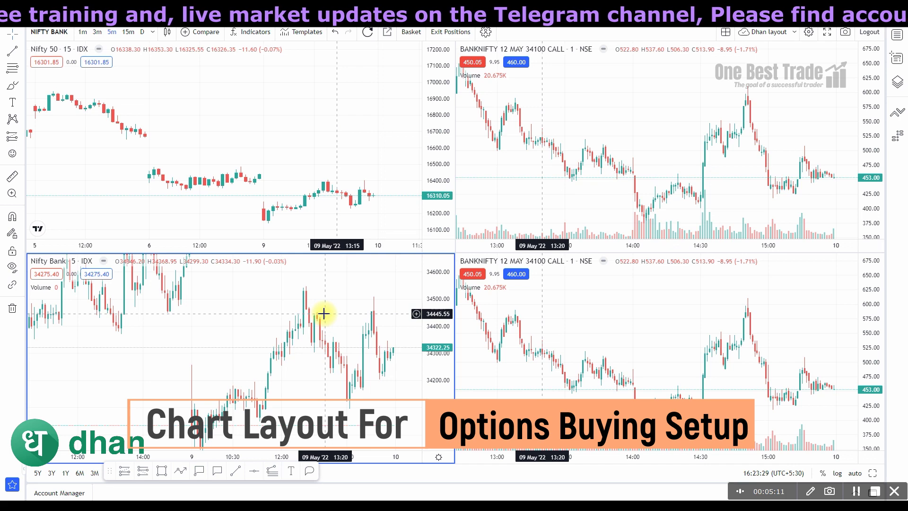
pyautogui.click(628, 308)
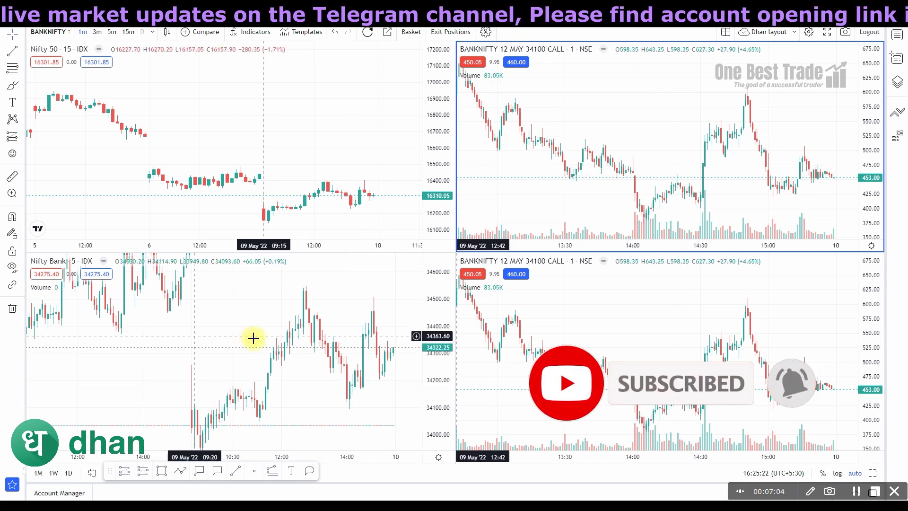
pyautogui.click(262, 317)
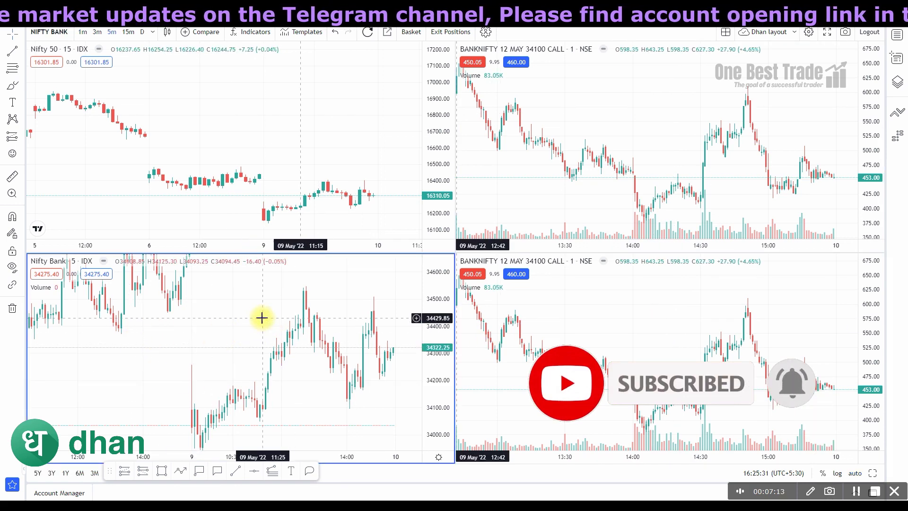
pyautogui.rightClick(262, 316)
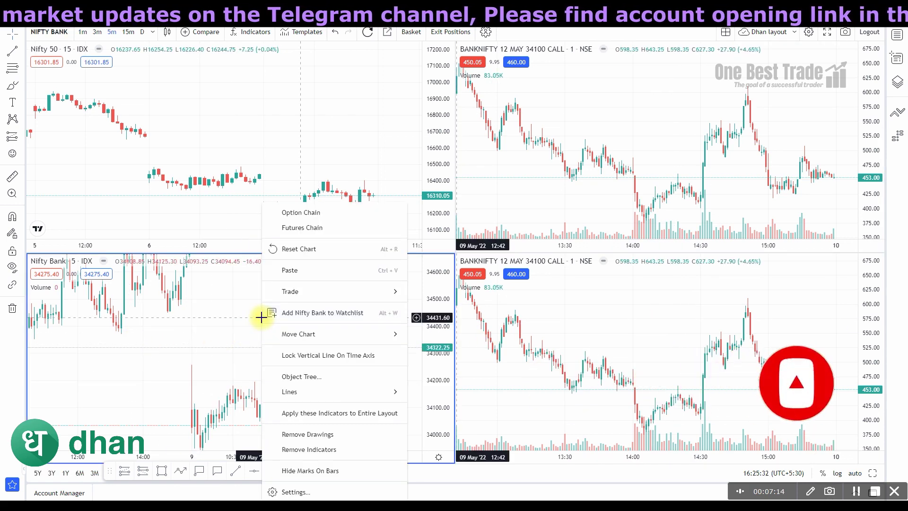
# Open the Nifty Bank option chain and load the 34500 put into the bottom-right chart.
pyautogui.click(294, 214)
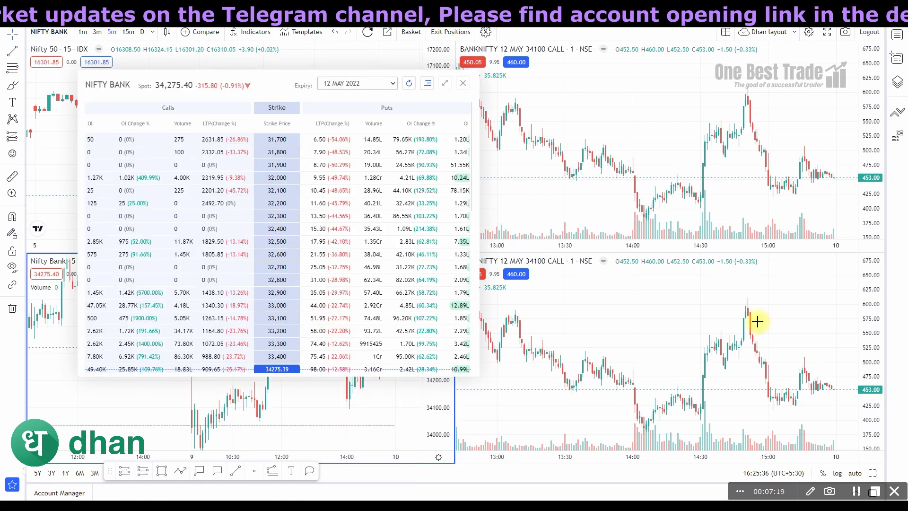
pyautogui.click(680, 125)
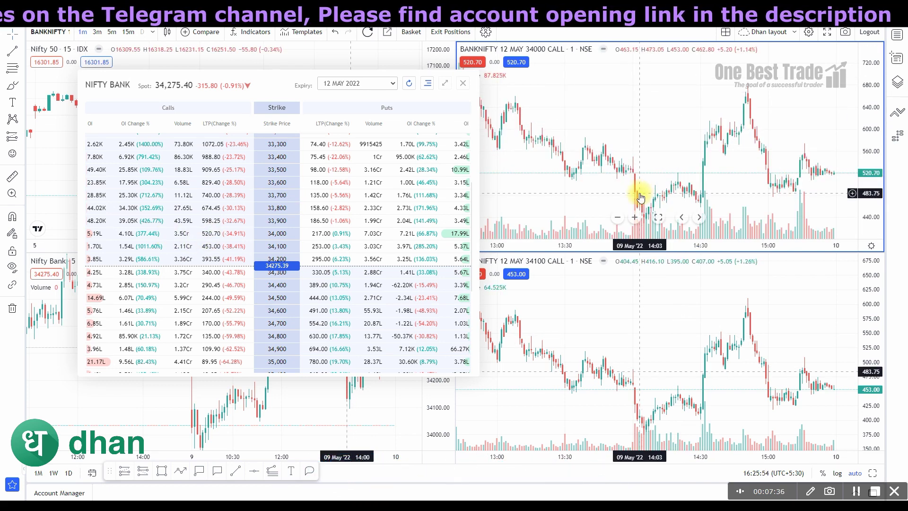
pyautogui.click(685, 322)
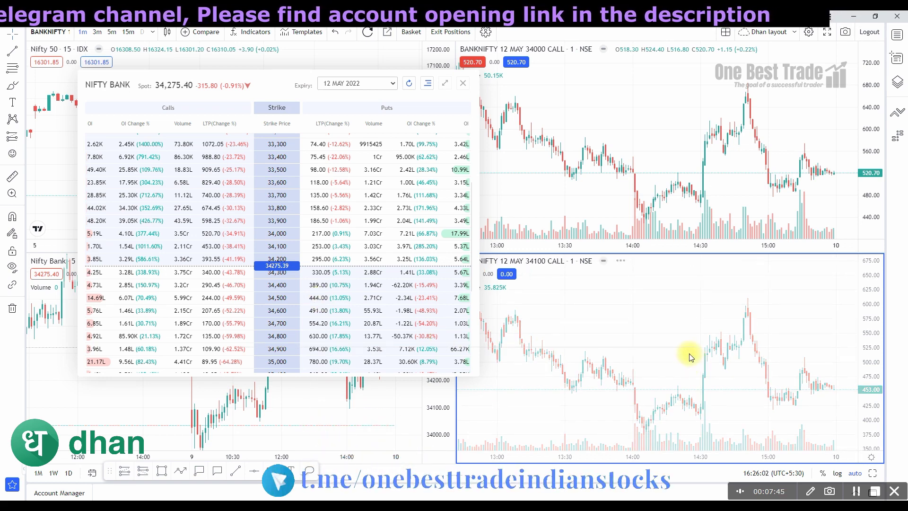
pyautogui.click(463, 84)
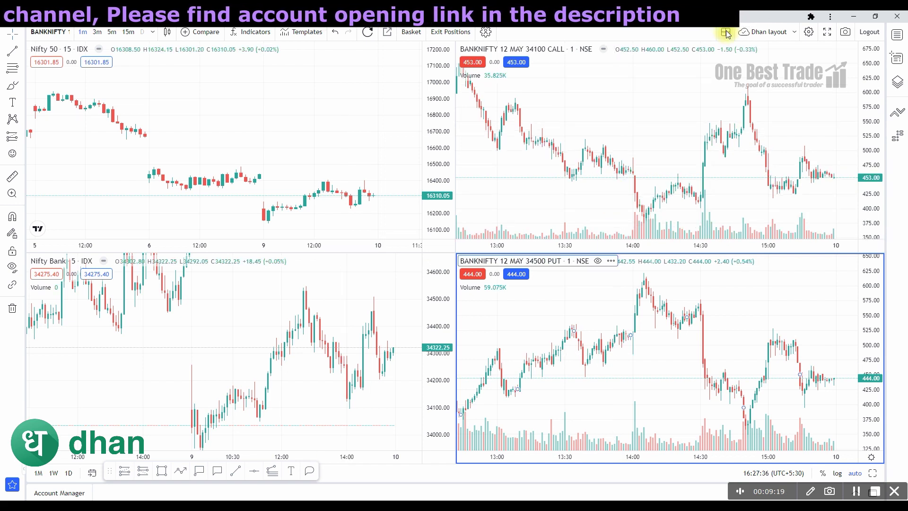
# Choose the eight-chart grid from Dhan's multi-chart layout options.
pyautogui.click(726, 32)
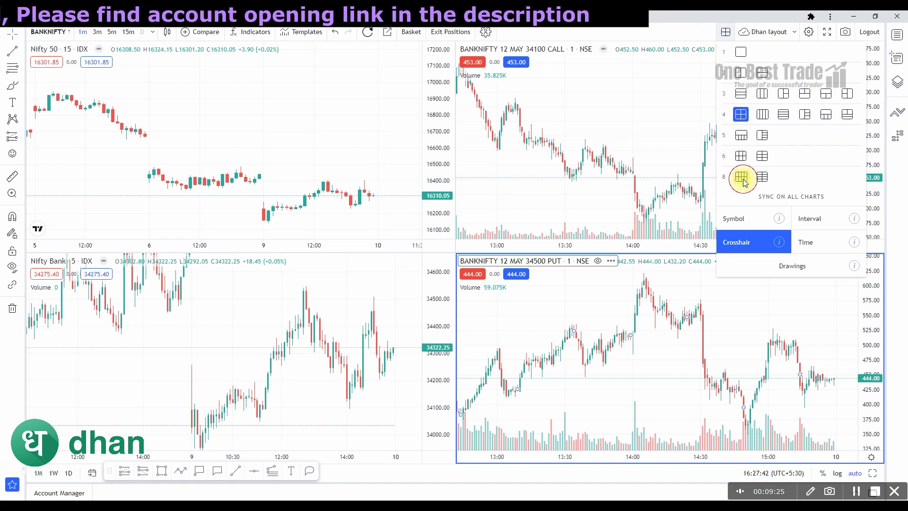
pyautogui.click(741, 177)
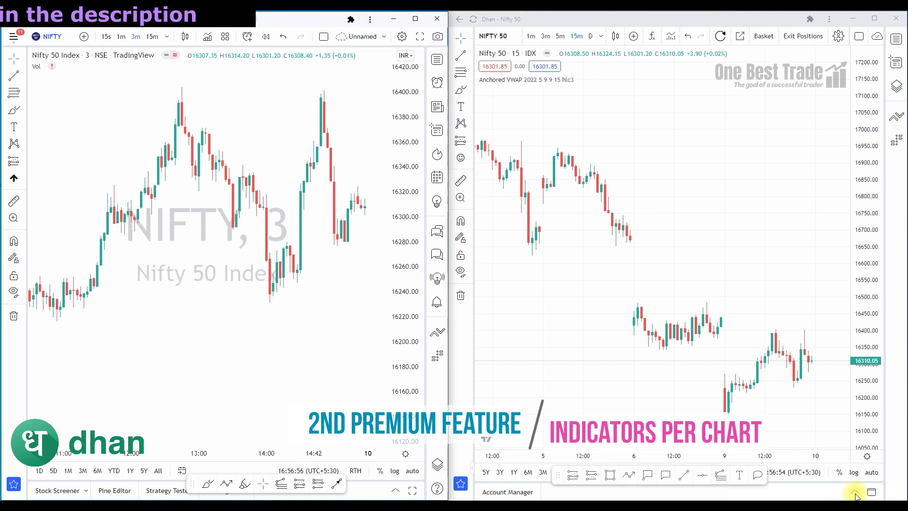
# Add Average Directional Index, Average True Range and Awesome Oscillator to the TradingView chart.
pyautogui.click(207, 36)
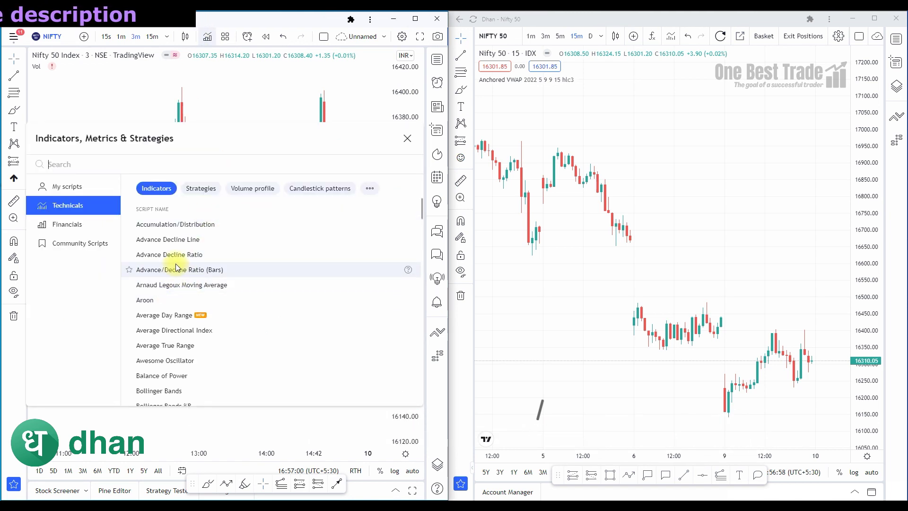
pyautogui.click(174, 358)
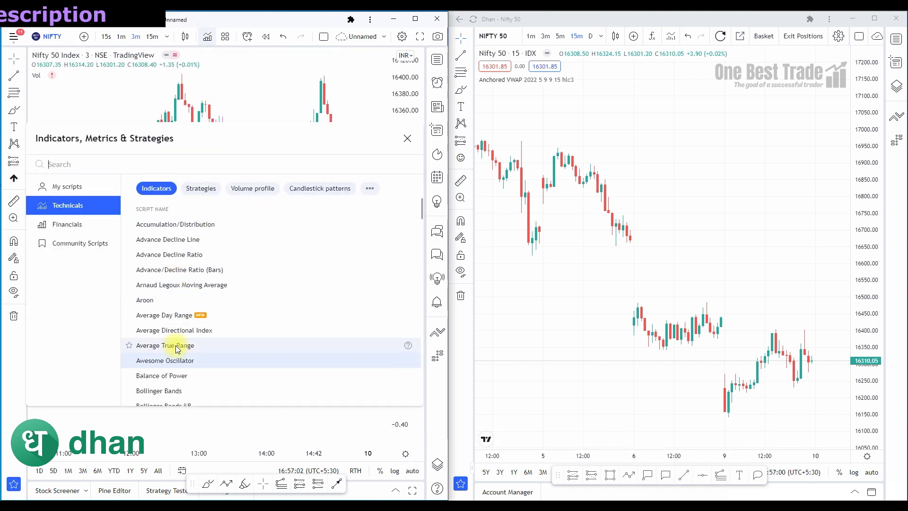
pyautogui.click(165, 345)
pyautogui.click(174, 330)
pyautogui.click(407, 138)
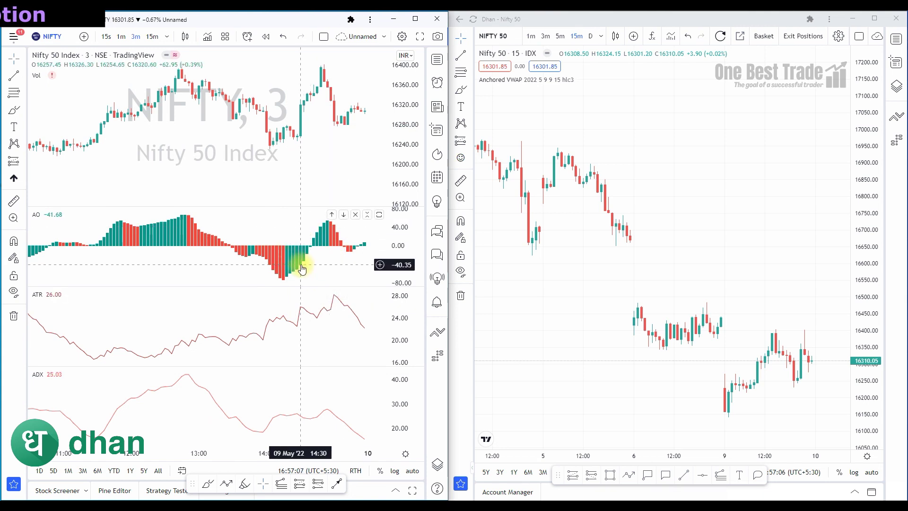
# Try adding Advance Decline Ratio as a fourth indicator and go to the upgrade pricing page.
pyautogui.click(209, 36)
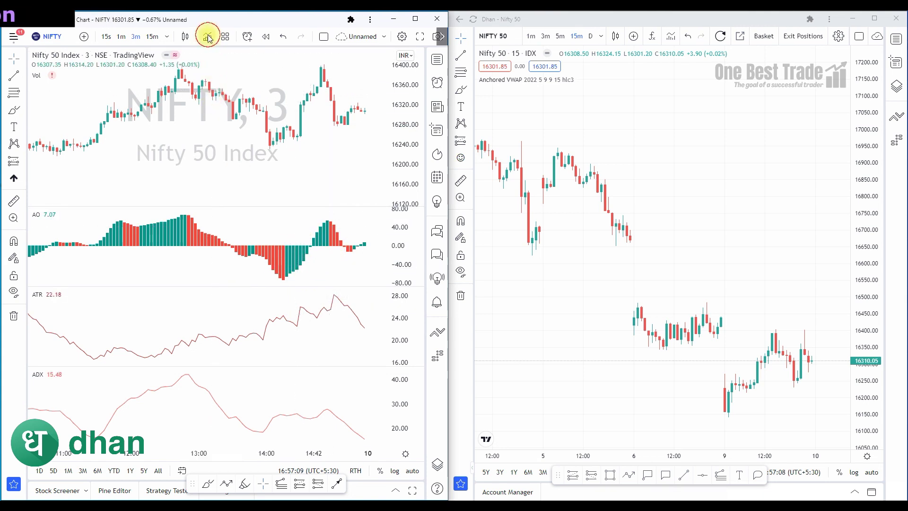
pyautogui.click(272, 255)
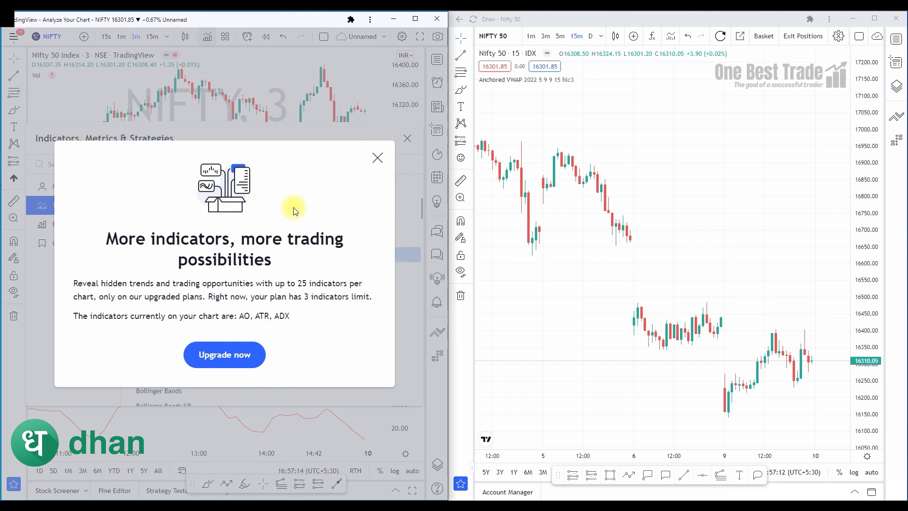
pyautogui.click(378, 157)
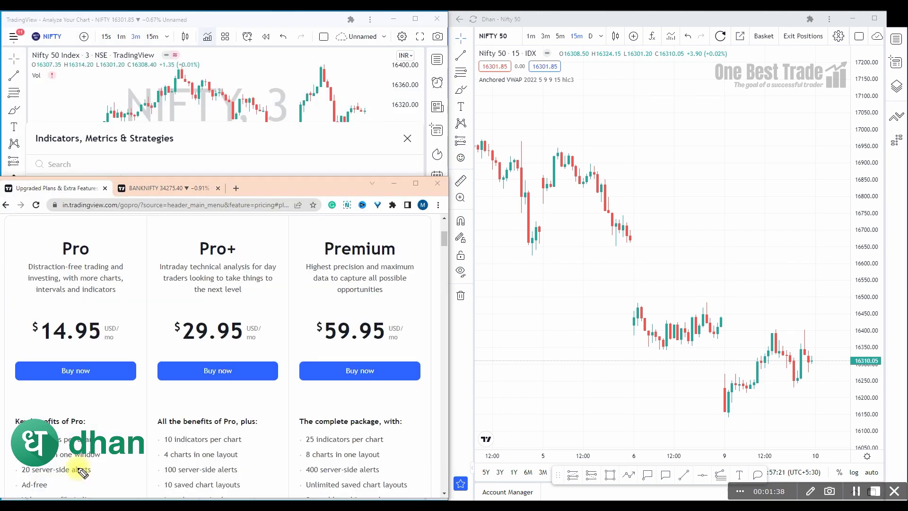
# Mark the Pro, Pro+ (10) and Premium (25) per-chart indicator limits and plan names.
pyautogui.moveTo(59, 440); pyautogui.dragTo(87, 444)
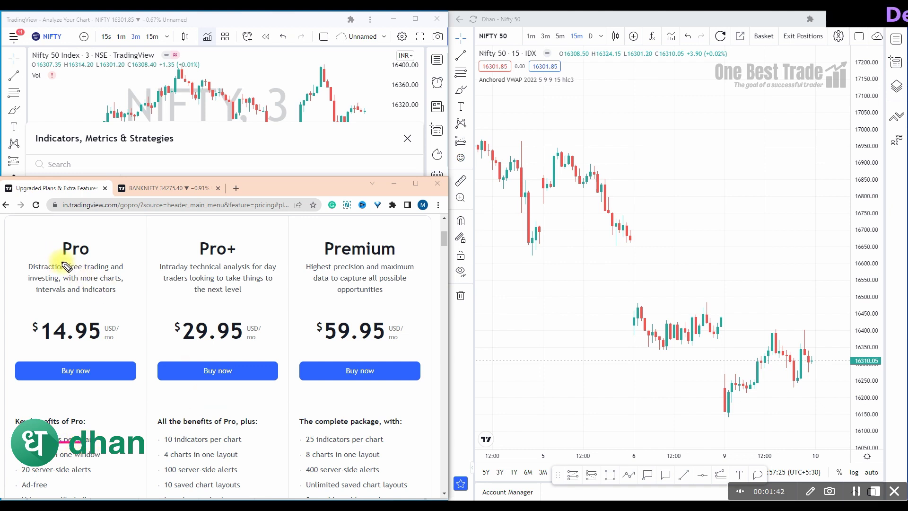
pyautogui.moveTo(58, 261); pyautogui.dragTo(86, 262)
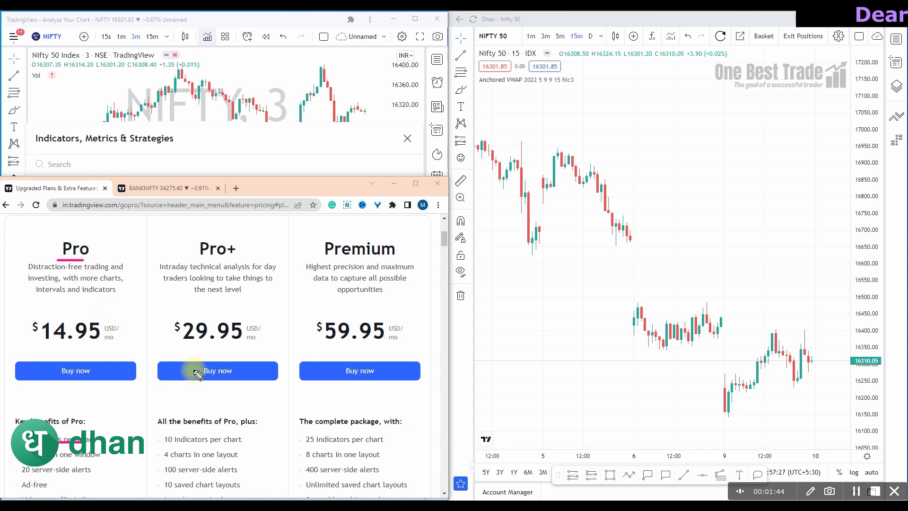
pyautogui.moveTo(159, 444); pyautogui.dragTo(252, 446)
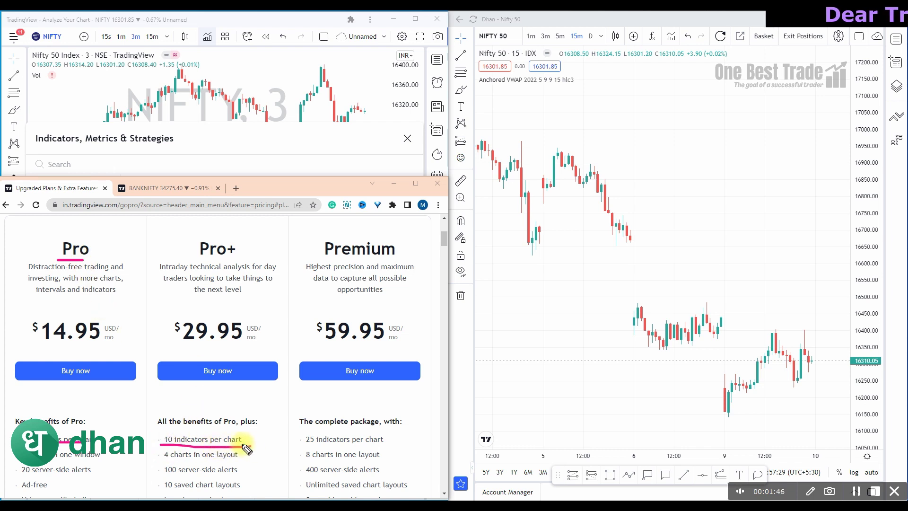
pyautogui.moveTo(204, 232)
pyautogui.mouseDown()
pyautogui.moveTo(220, 269)
pyautogui.moveTo(230, 236)
pyautogui.moveTo(207, 230)
pyautogui.mouseUp()
pyautogui.moveTo(303, 445); pyautogui.dragTo(367, 439)
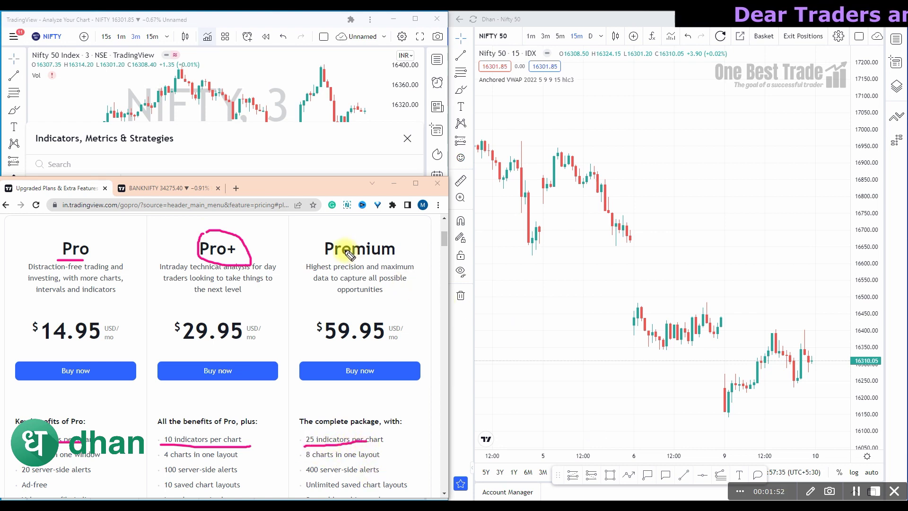
pyautogui.moveTo(324, 263); pyautogui.dragTo(394, 270)
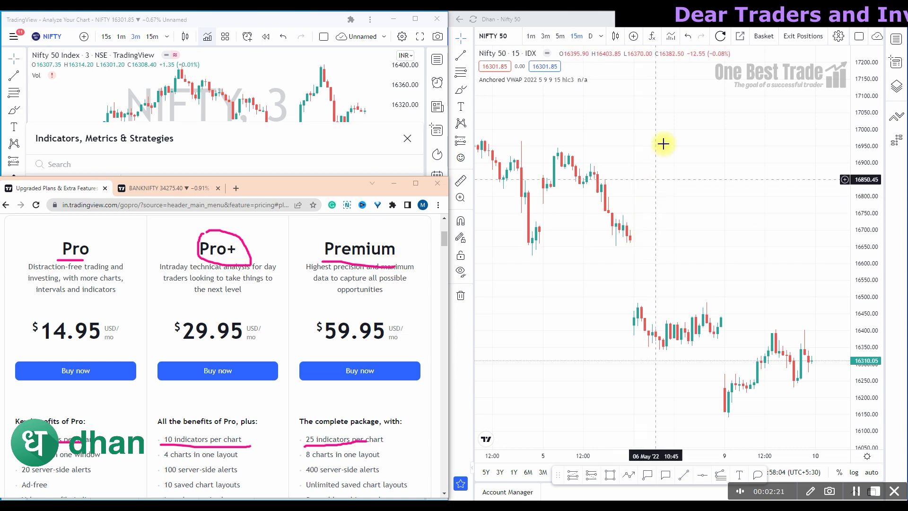
# Add Accumulation/Distribution, Accumulative Swing Index and Aroon from Dhan's fx Indicators list.
pyautogui.click(652, 36)
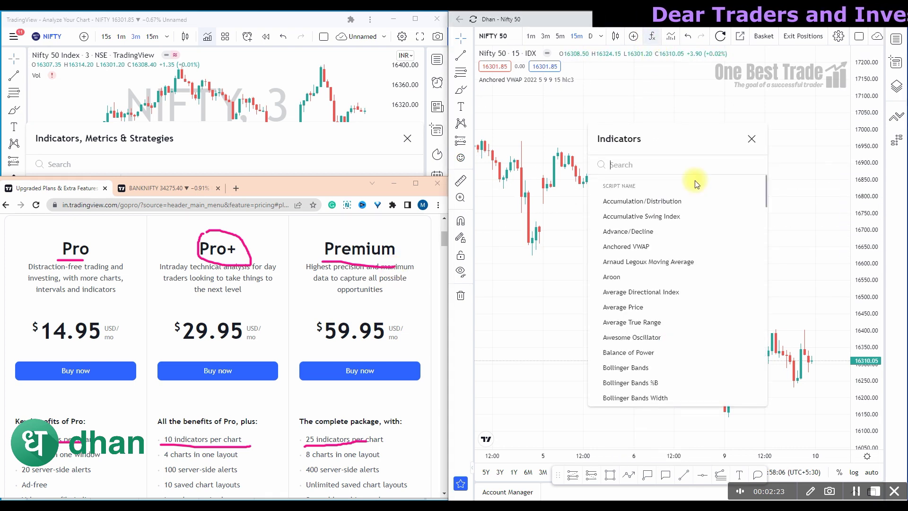
pyautogui.click(666, 217)
pyautogui.click(664, 201)
pyautogui.click(636, 279)
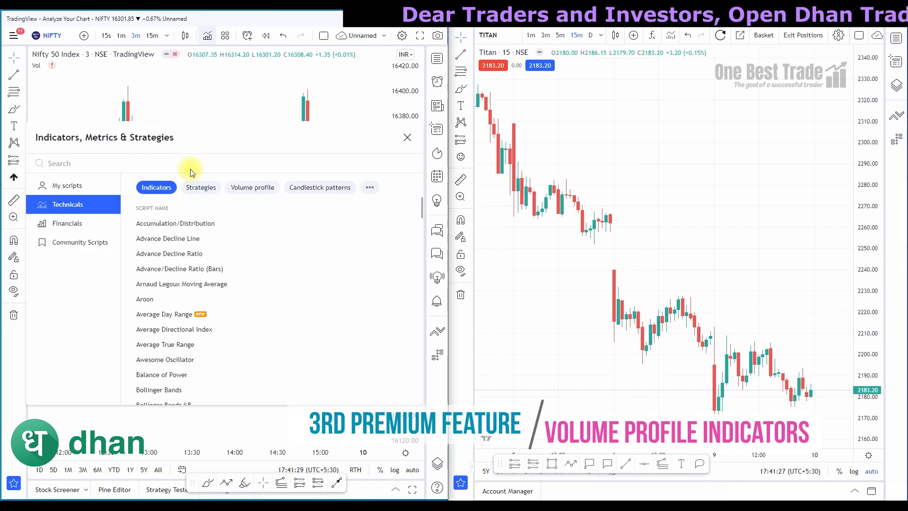
# Try Visible Range Volume Profile in TradingView, then add Volume Profile Visible Range to Dhan's Titan chart.
pyautogui.write('vis')
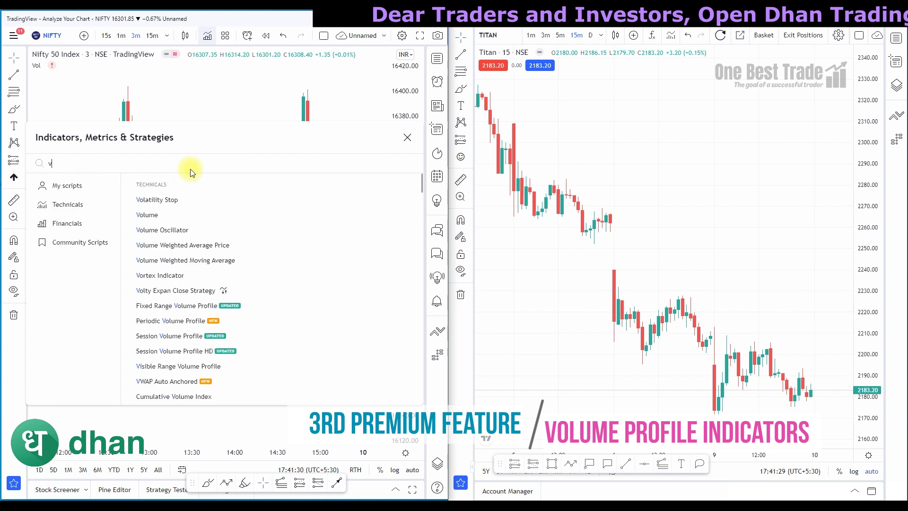
pyautogui.click(188, 201)
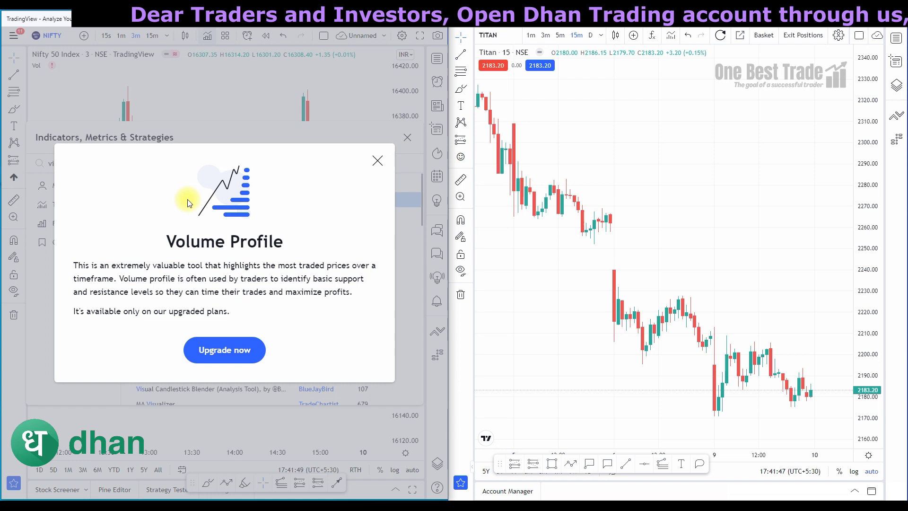
pyautogui.click(654, 36)
pyautogui.write('vo')
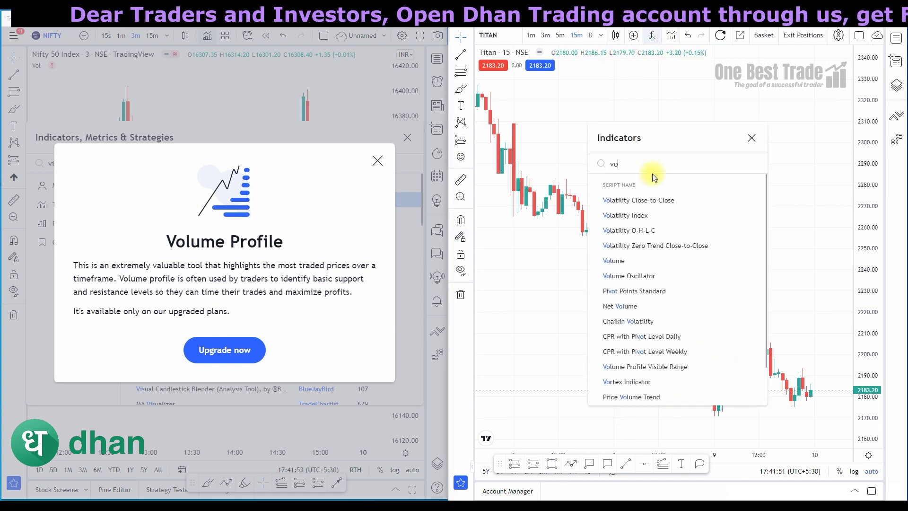
pyautogui.write('lum')
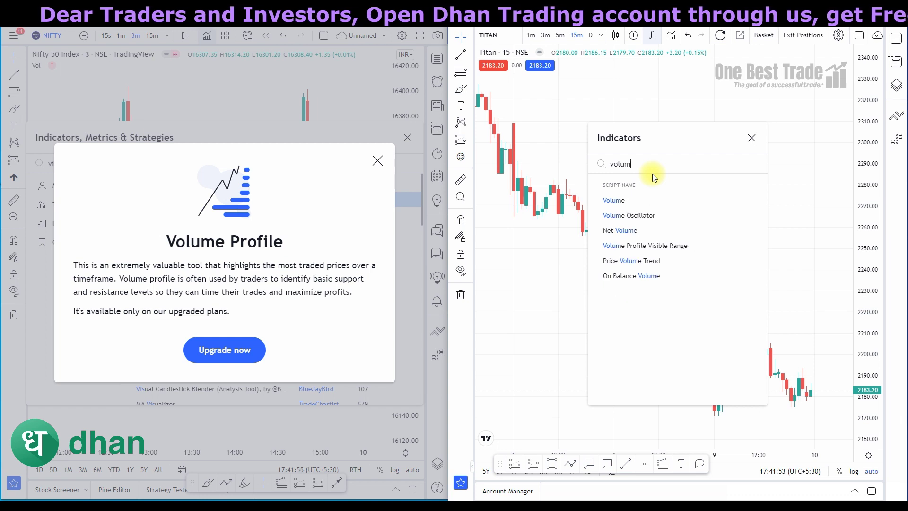
pyautogui.click(668, 246)
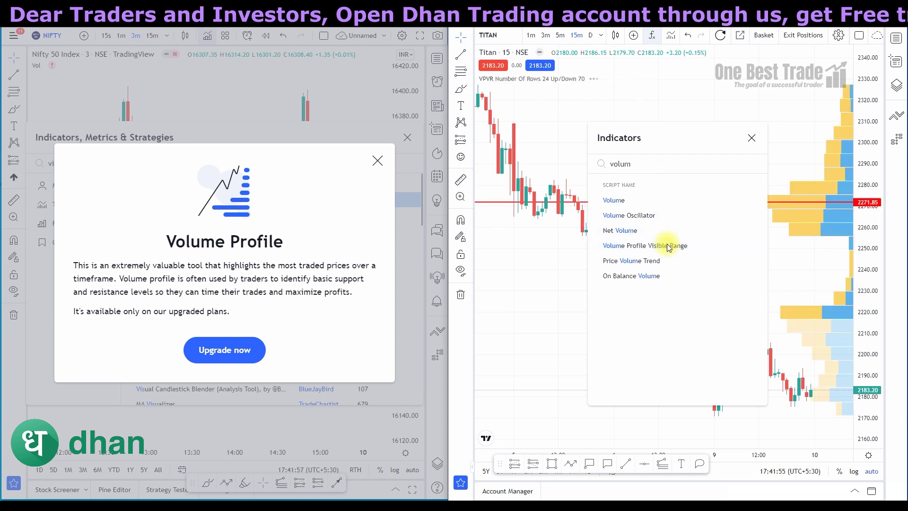
pyautogui.click(751, 137)
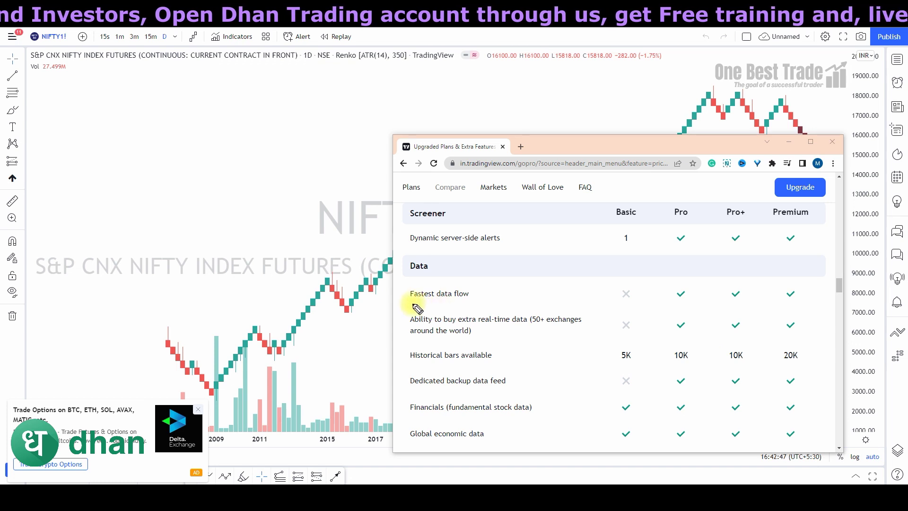
# Mark the Fastest data flow row, showing the Basic plan lacks it.
pyautogui.moveTo(410, 304); pyautogui.dragTo(455, 302)
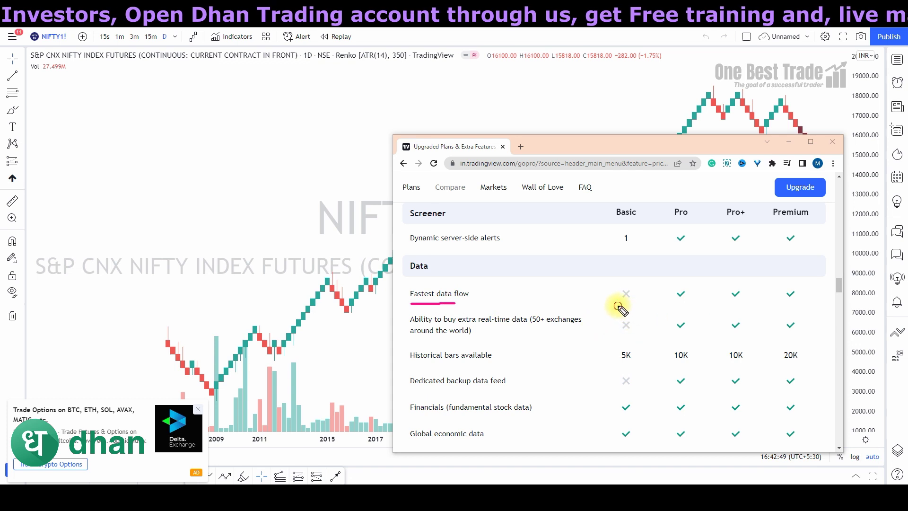
pyautogui.moveTo(615, 305); pyautogui.dragTo(644, 305)
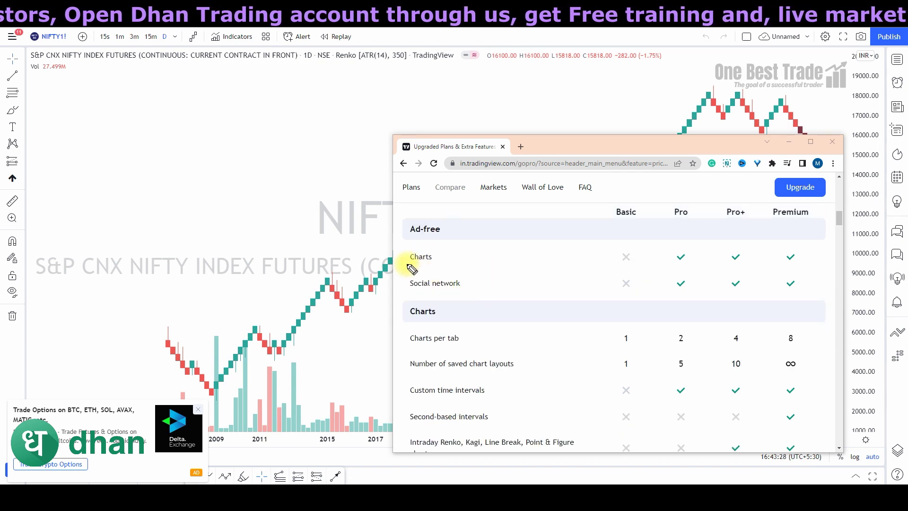
pyautogui.moveTo(406, 264)
pyautogui.mouseDown()
pyautogui.moveTo(444, 266)
pyautogui.moveTo(463, 241)
pyautogui.mouseUp()
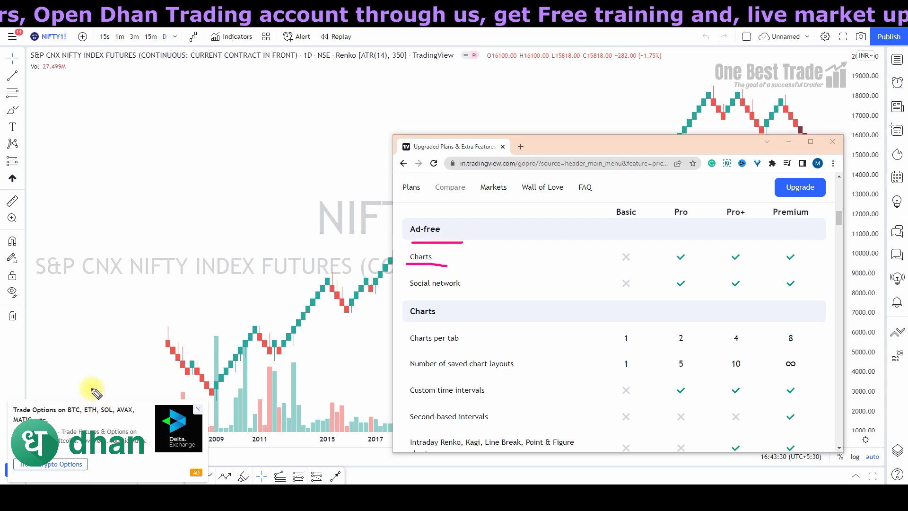
pyautogui.moveTo(90, 378); pyautogui.dragTo(152, 371)
pyautogui.moveTo(209, 422); pyautogui.dragTo(259, 417)
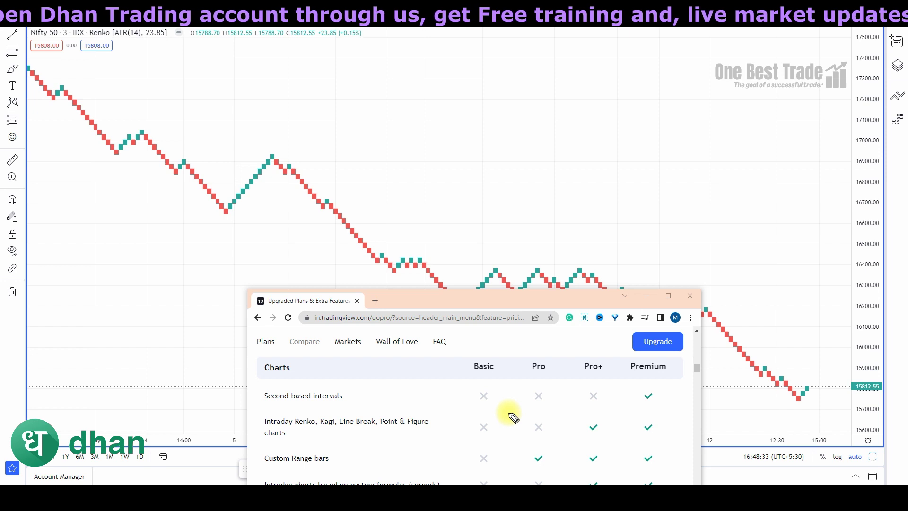
# Mark the Intraday Renko row, showing the Basic plan lacks it.
pyautogui.moveTo(468, 375); pyautogui.dragTo(500, 374)
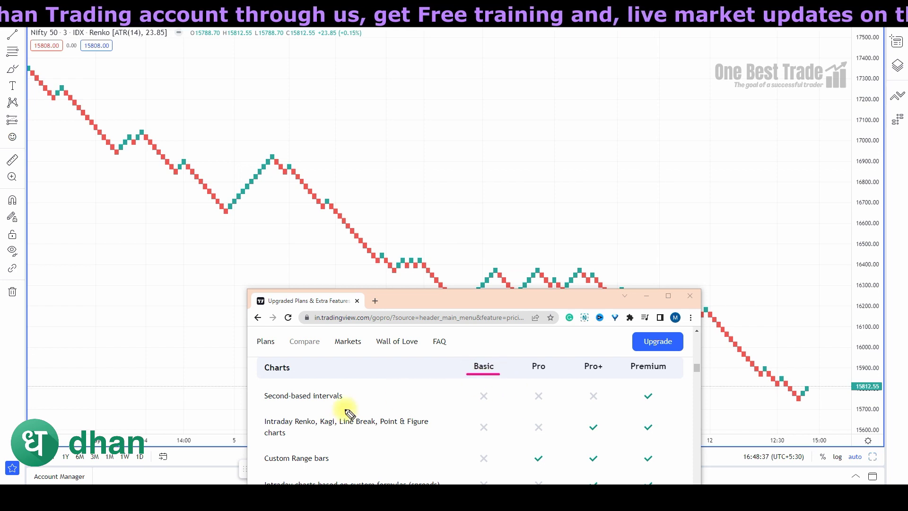
pyautogui.moveTo(265, 428); pyautogui.dragTo(314, 427)
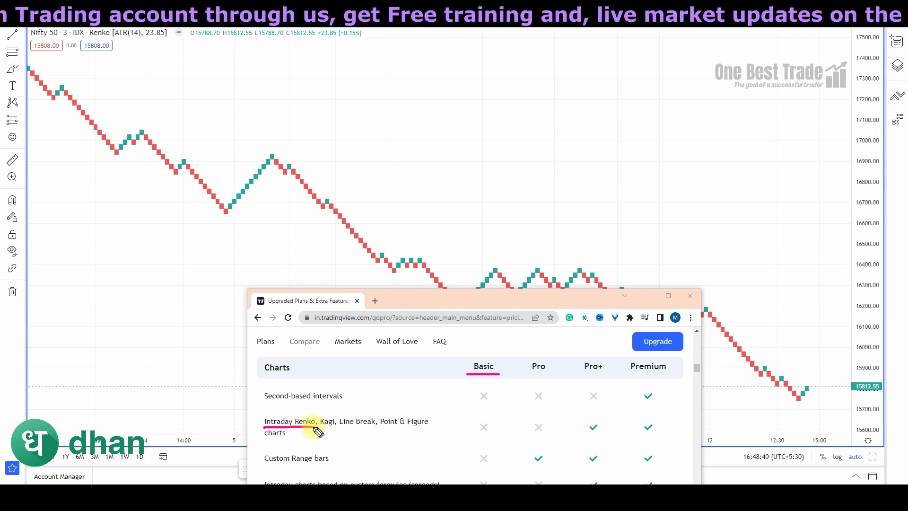
pyautogui.moveTo(475, 439); pyautogui.dragTo(493, 440)
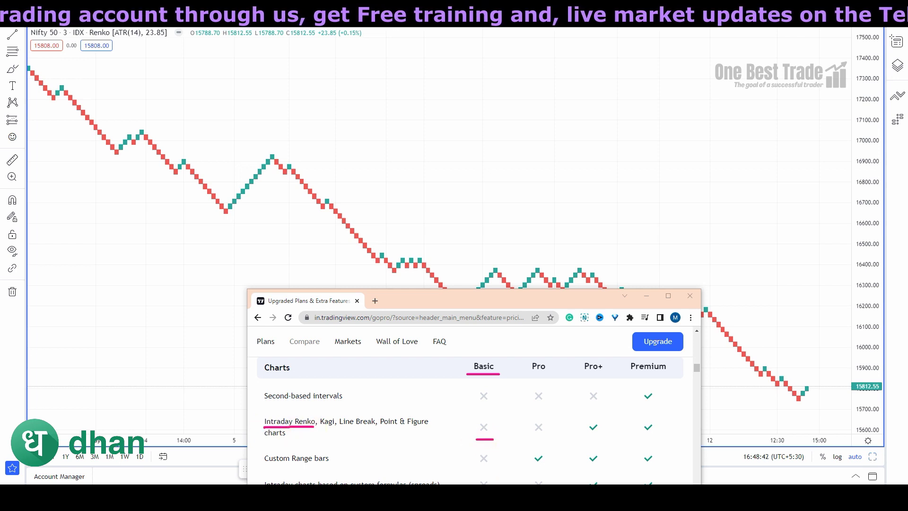
pyautogui.moveTo(365, 158)
pyautogui.mouseDown()
pyautogui.moveTo(379, 194)
pyautogui.moveTo(452, 160)
pyautogui.mouseUp()
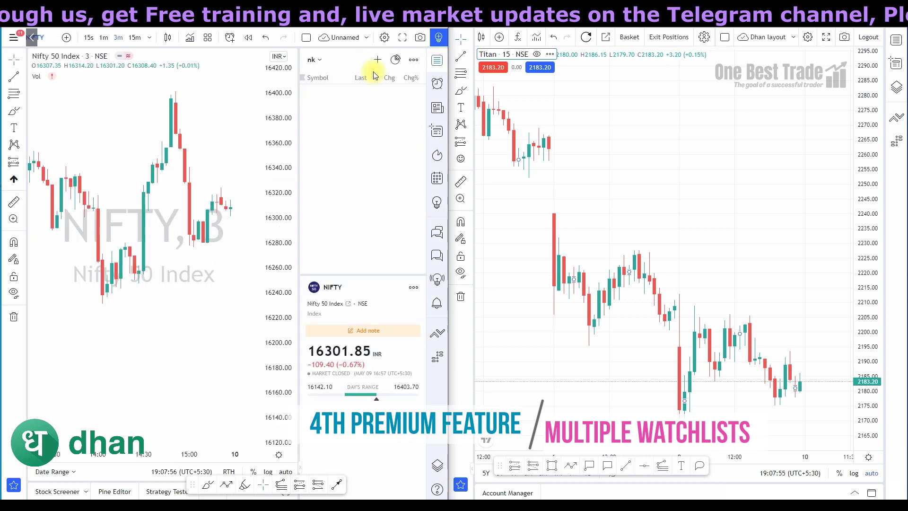
# Try copying the TradingView watchlist, dismiss the upgrade prompt, and open Dhan's xyz watchlist instead.
pyautogui.click(413, 60)
pyautogui.click(382, 98)
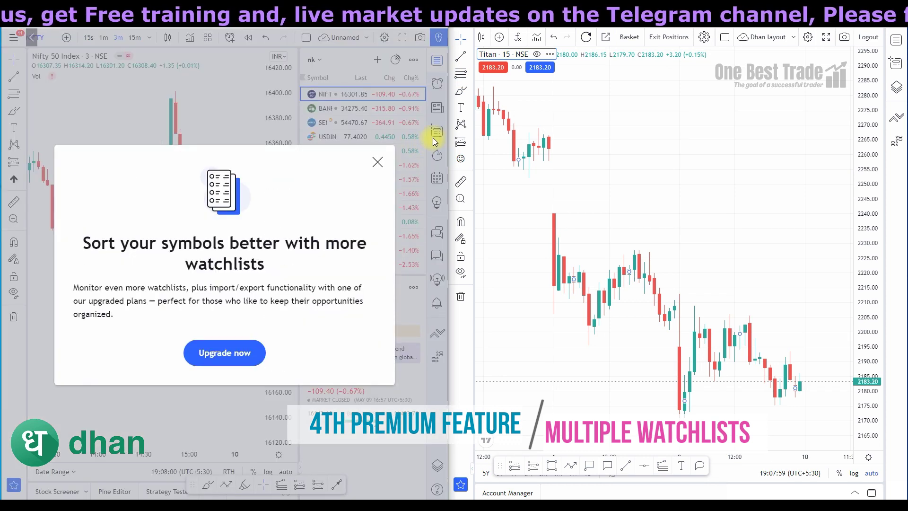
pyautogui.click(377, 162)
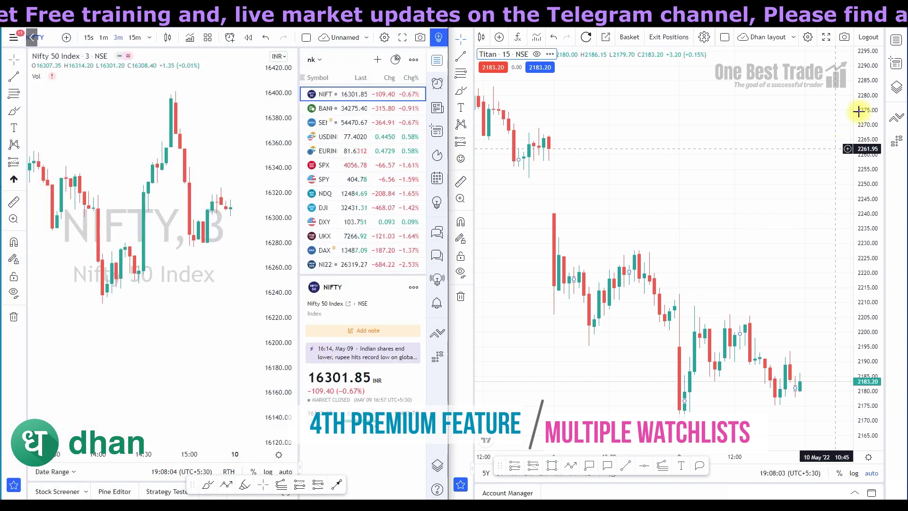
pyautogui.click(897, 41)
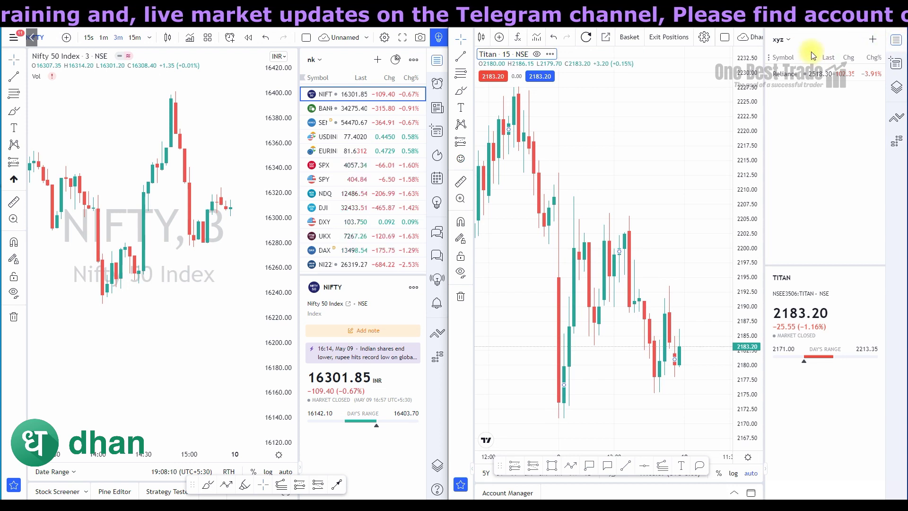
# Create a new watchlist named 'abcc' and switch to it from the watchlist dropdown.
pyautogui.click(780, 39)
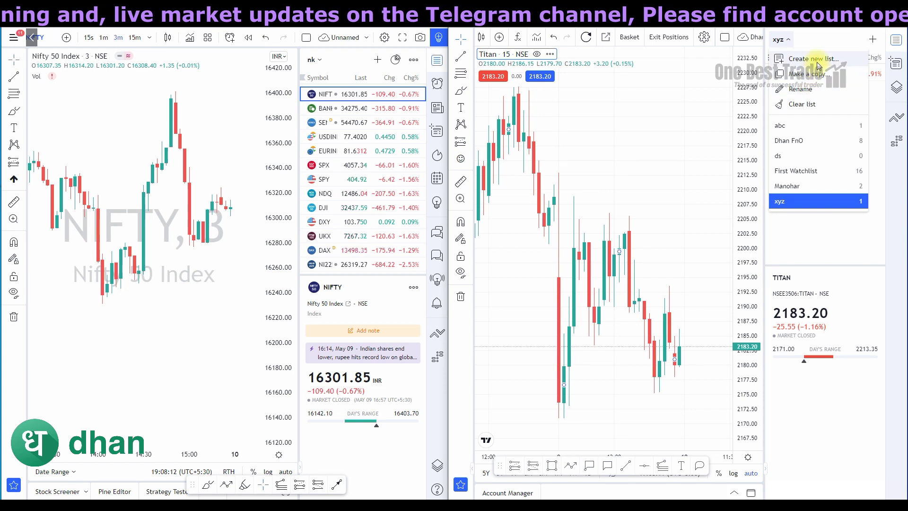
pyautogui.click(815, 60)
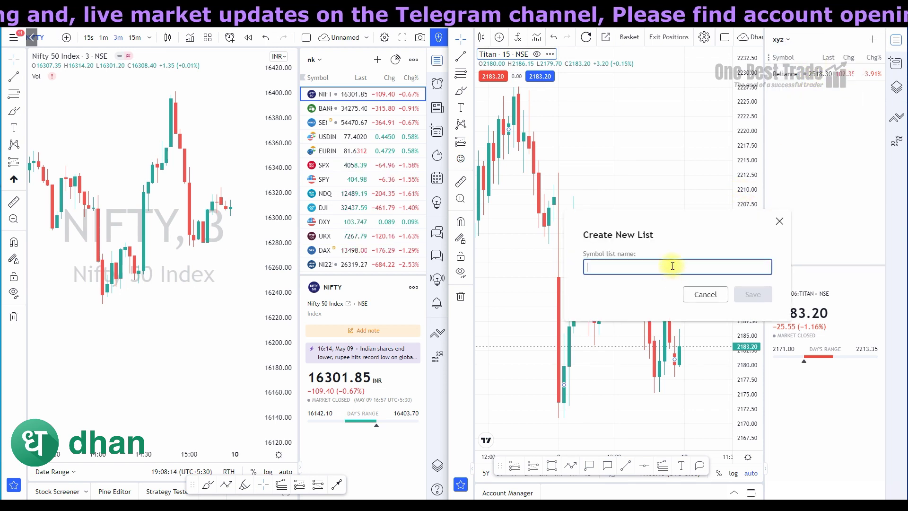
pyautogui.write('abc')
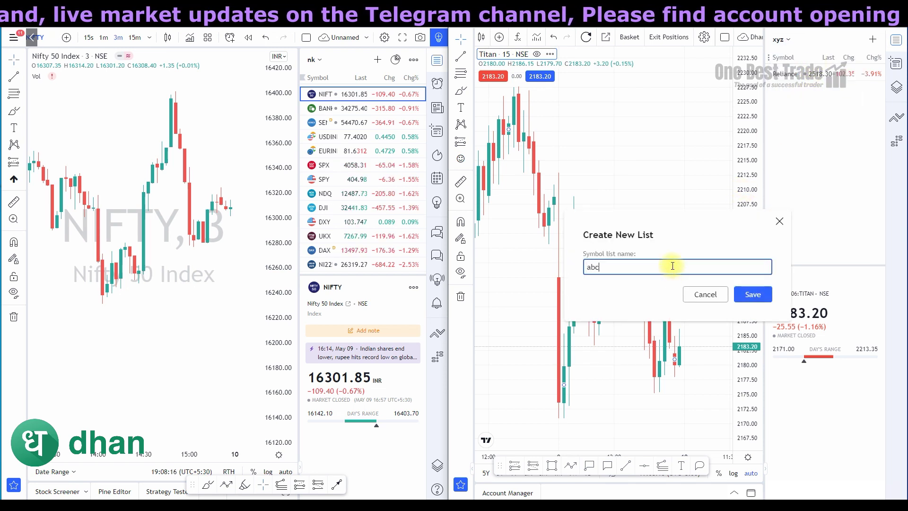
pyautogui.write('c')
pyautogui.click(752, 294)
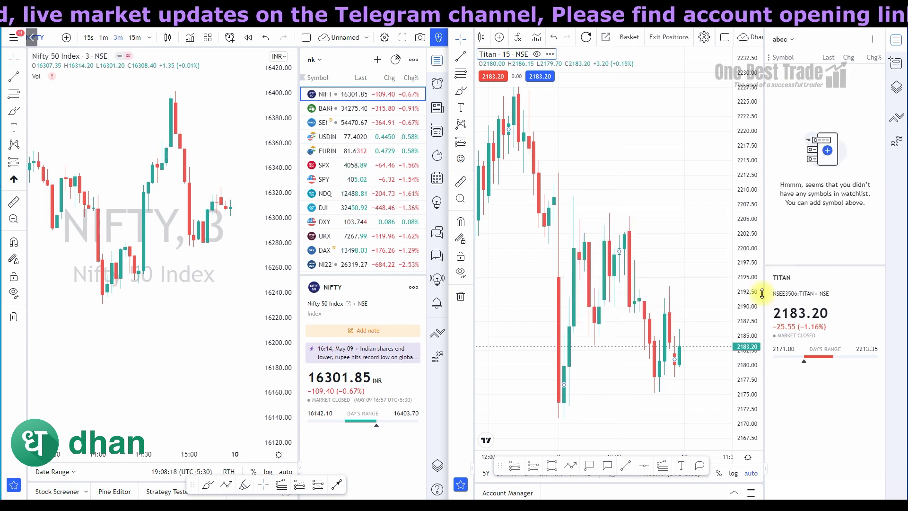
pyautogui.click(781, 40)
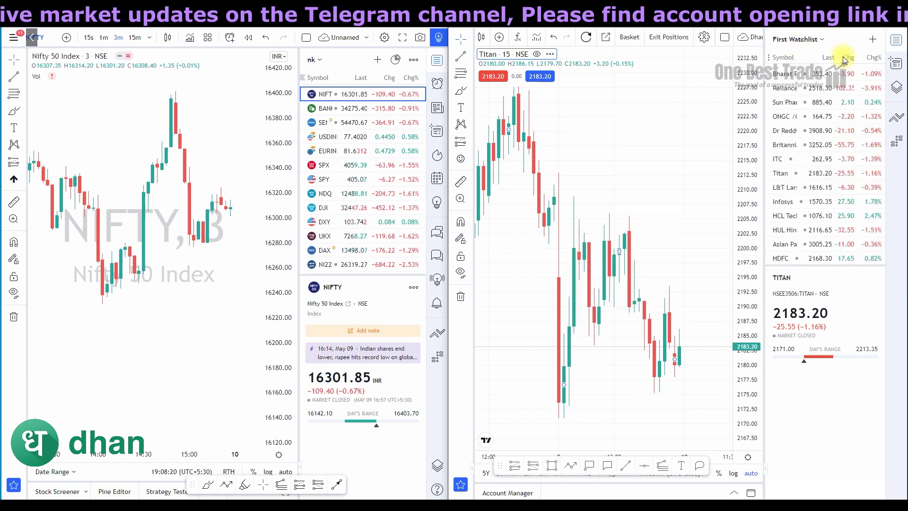
pyautogui.click(787, 143)
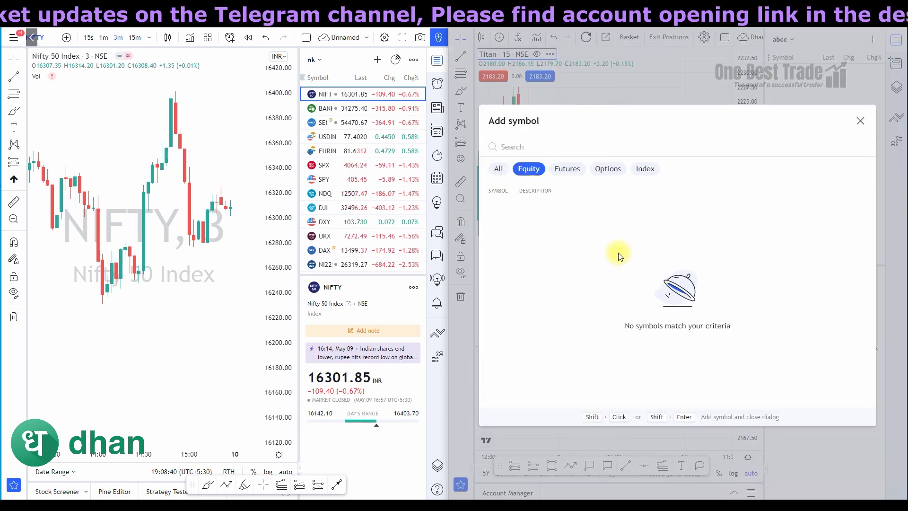
# Add RELIANCE INDUSTRIES (NSE) to the abcc watchlist via symbol search 'RELIANC'.
pyautogui.write('IANC')
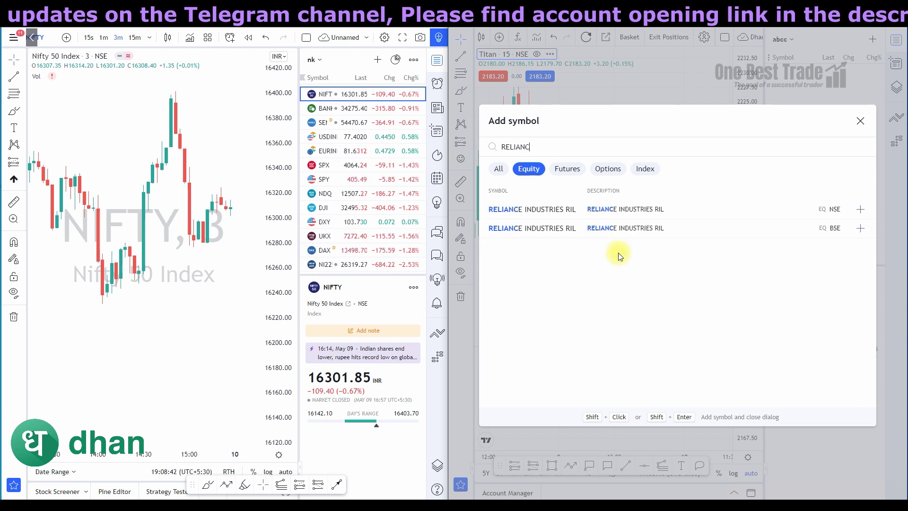
pyautogui.click(556, 214)
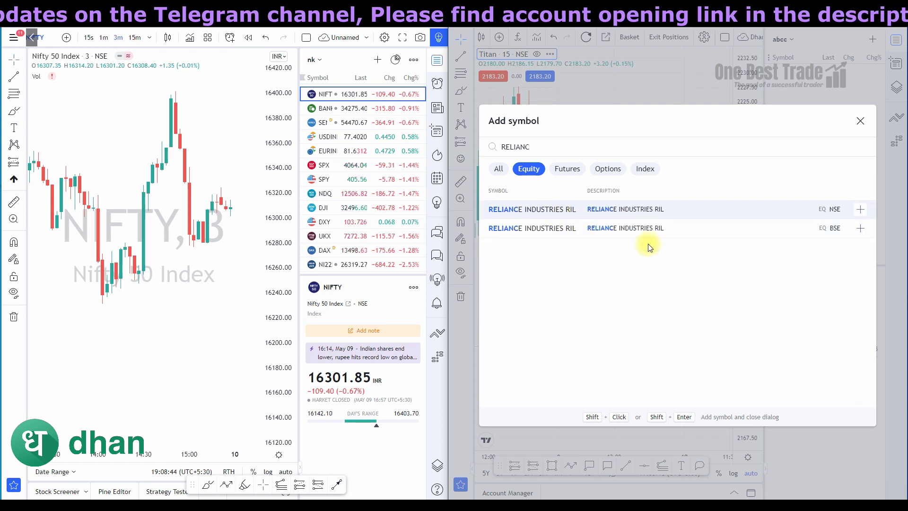
pyautogui.click(860, 121)
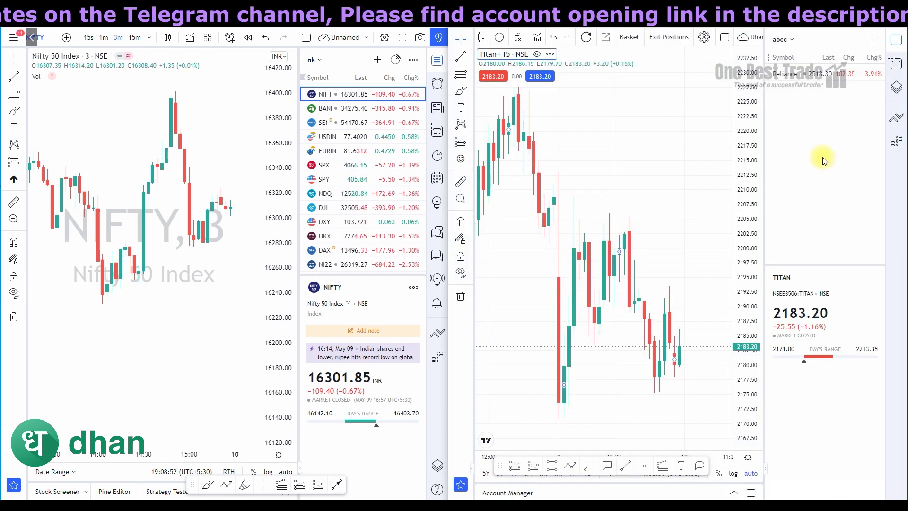